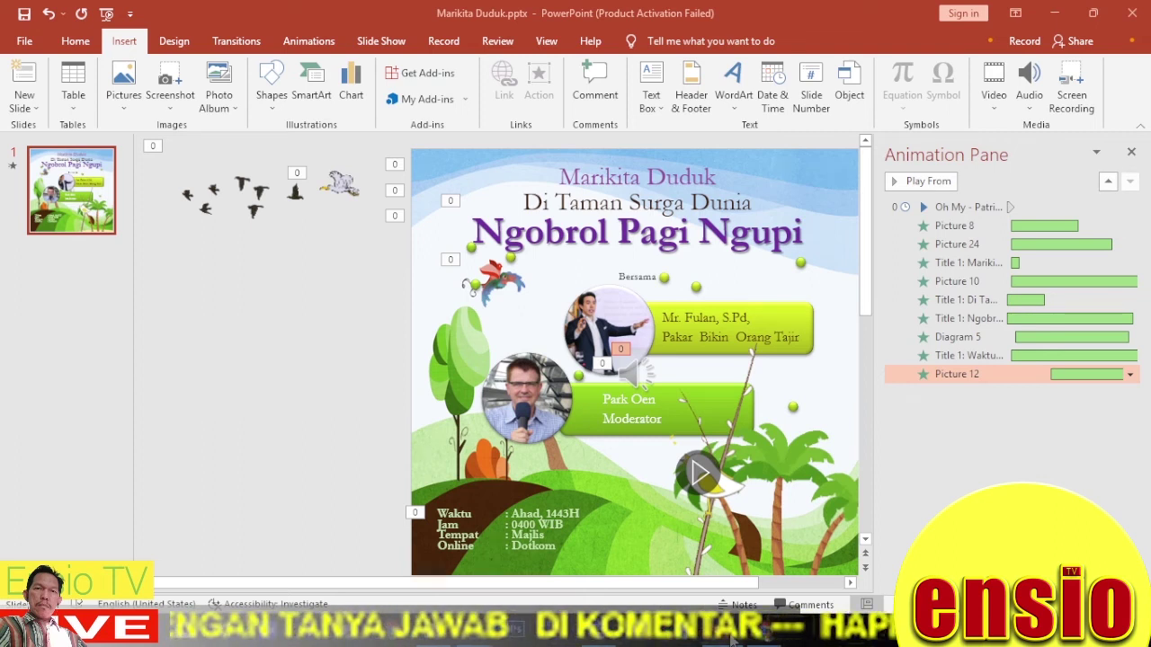
Deselect the audio clip, play the flyer slide show to watch its animations, then exit it
click(371, 309)
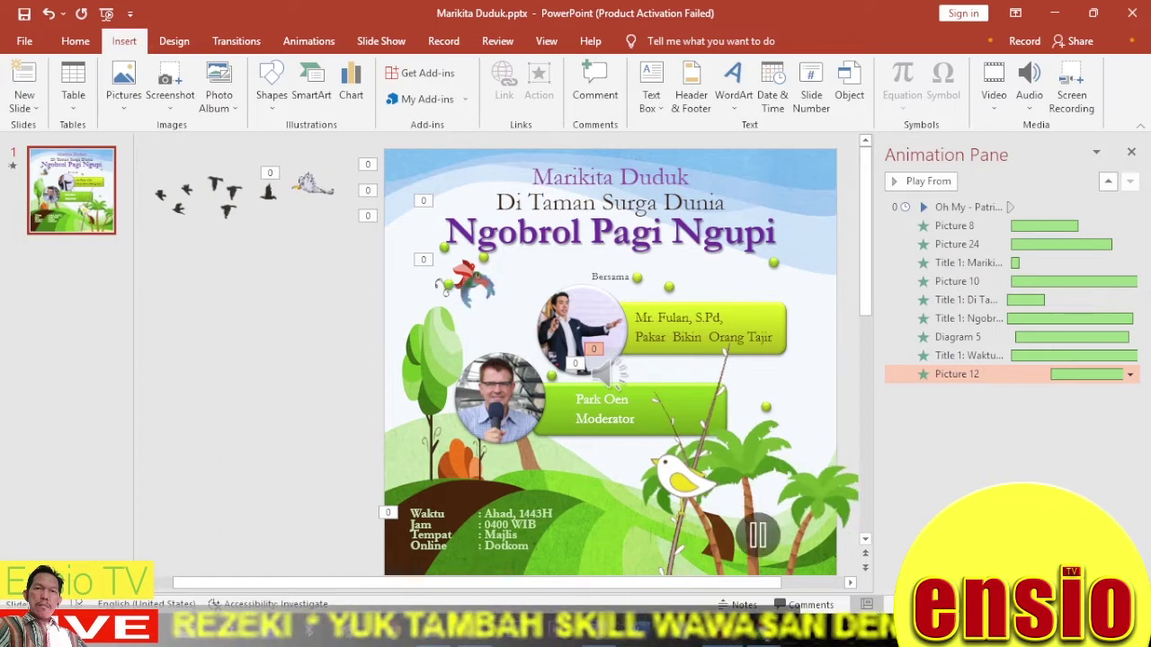
key(F5)
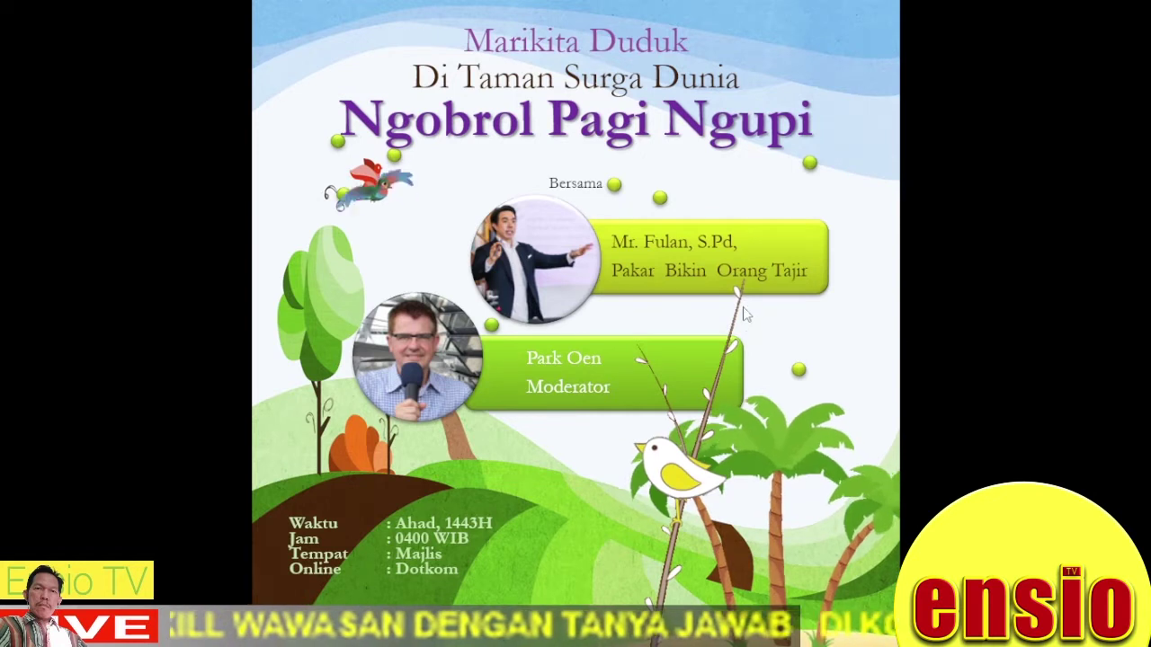
key(Escape)
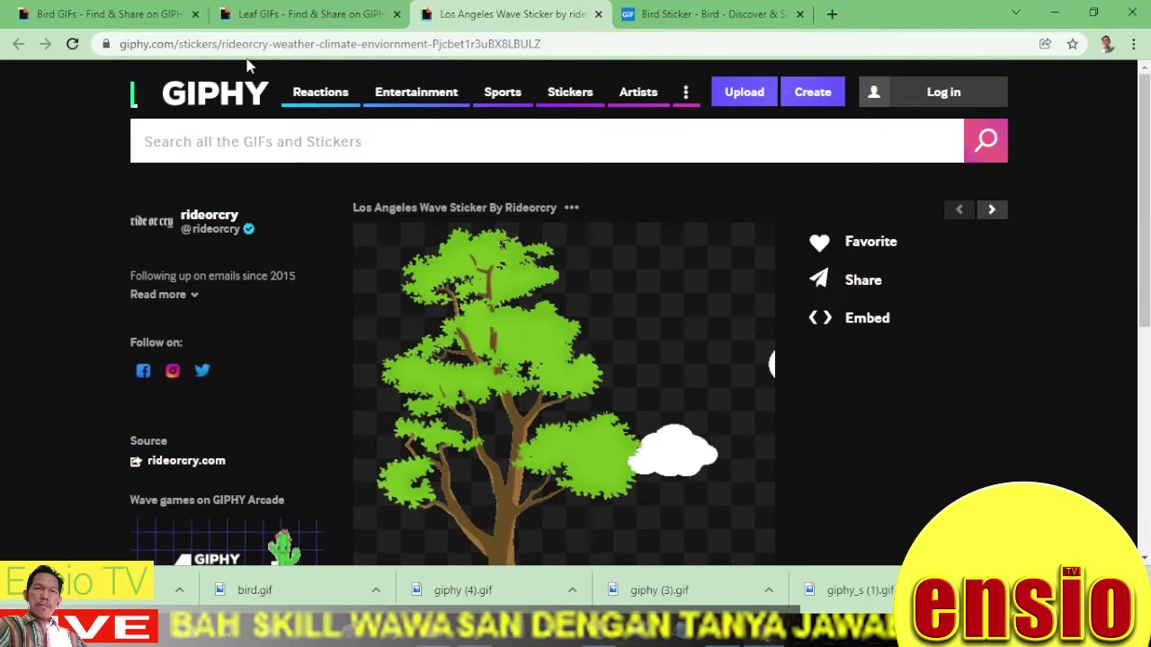
Show GIF results instead of stickers for the GIPHY 'bird' search
click(117, 16)
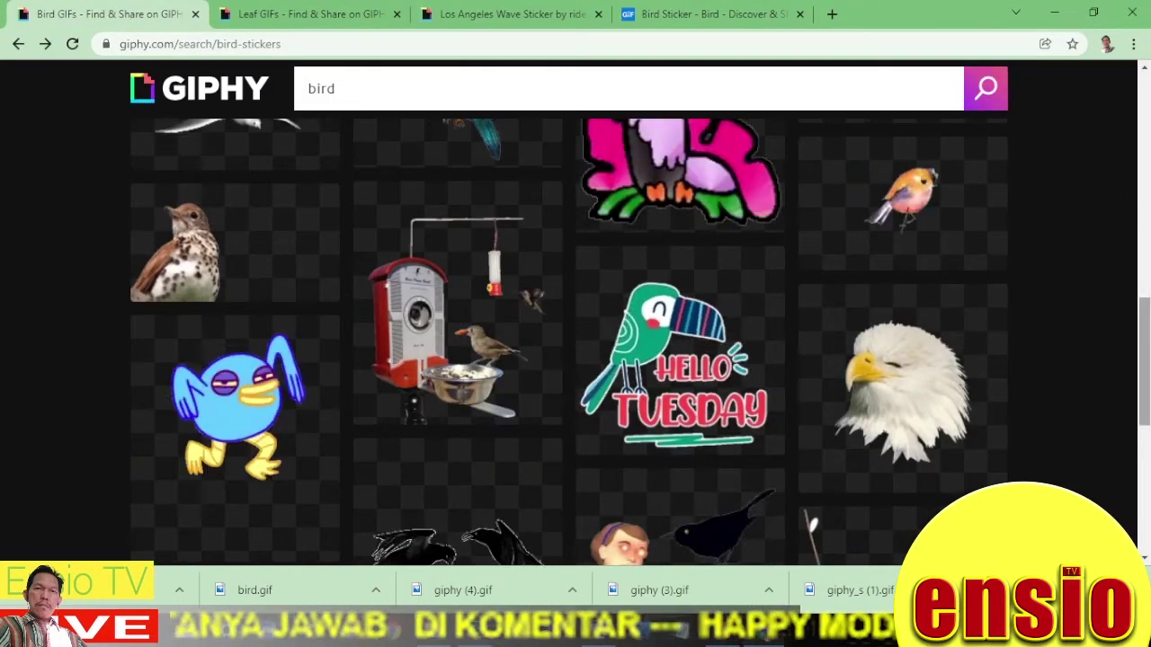
drag(1145, 360, 1139, 189)
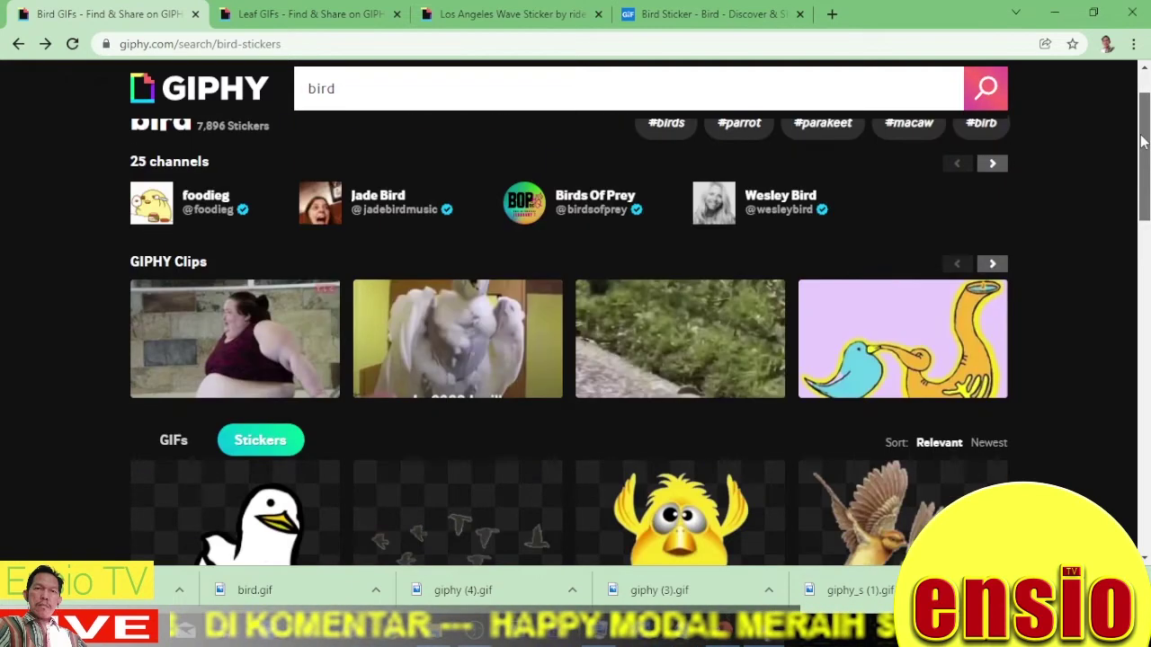
scroll(1139, 189, down, 2)
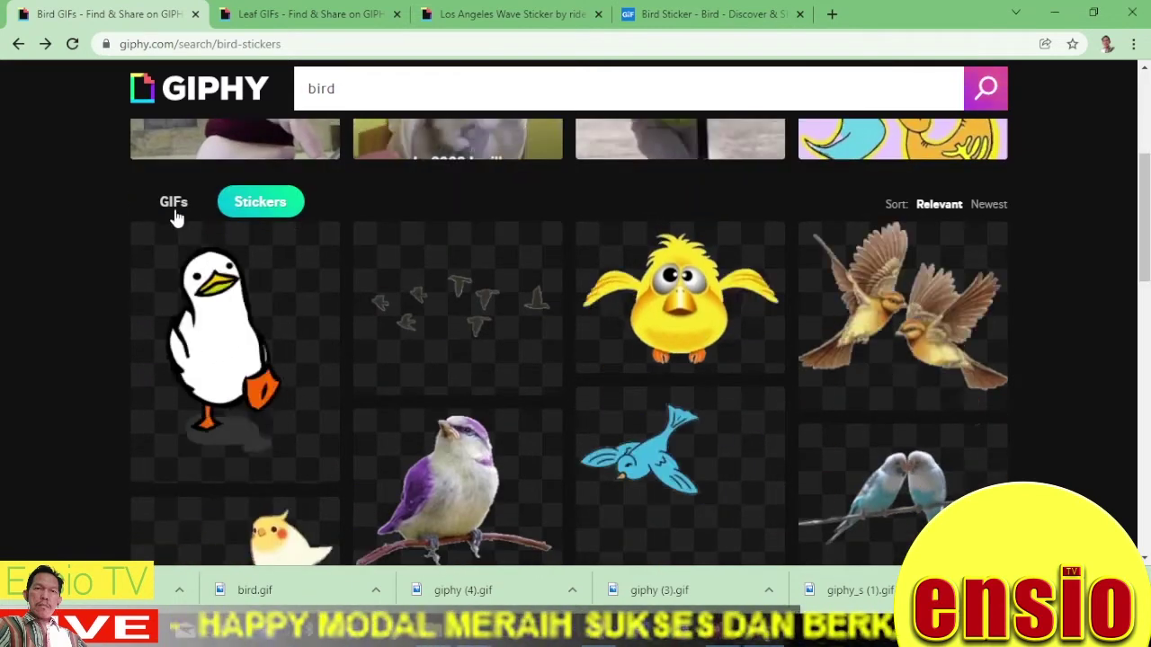
click(164, 202)
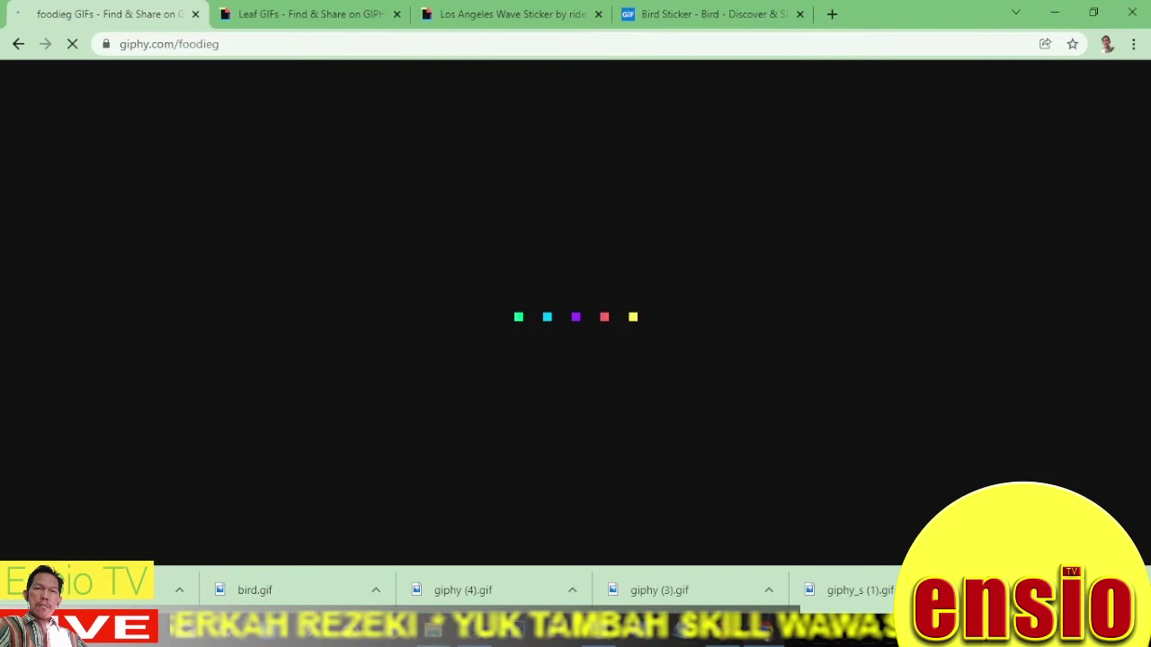
Open the frog sticker from the GIPHY 'leaf' results in a background tab, then go to the Tenor page
key(ctrl+Tab)
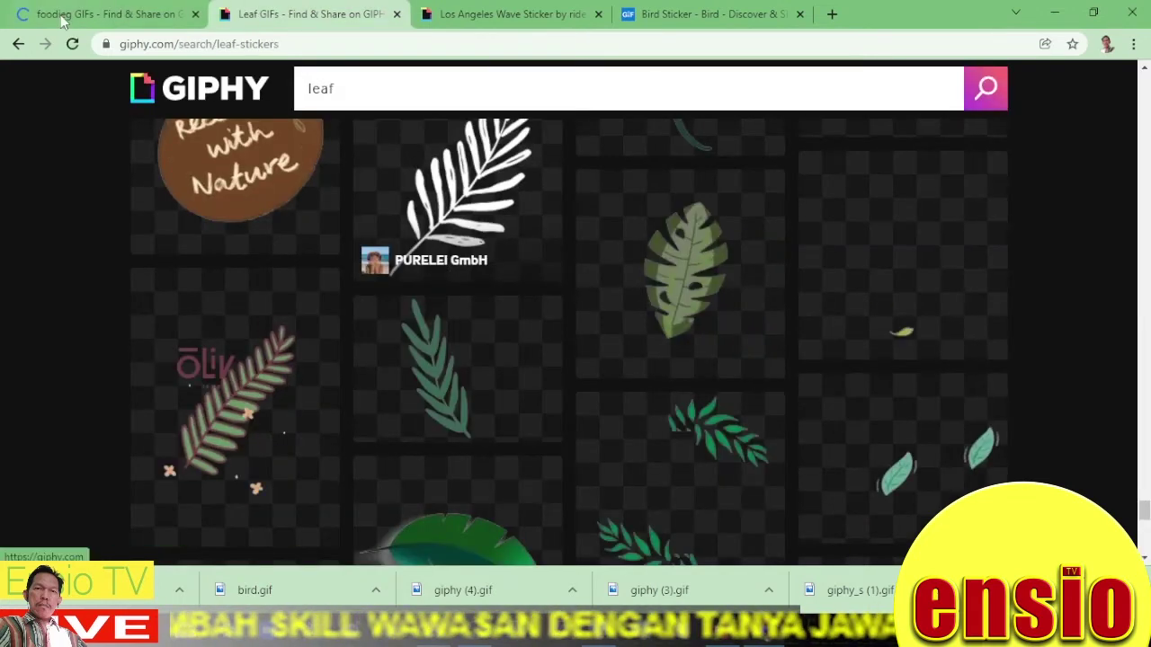
scroll(432, 237, up, 1)
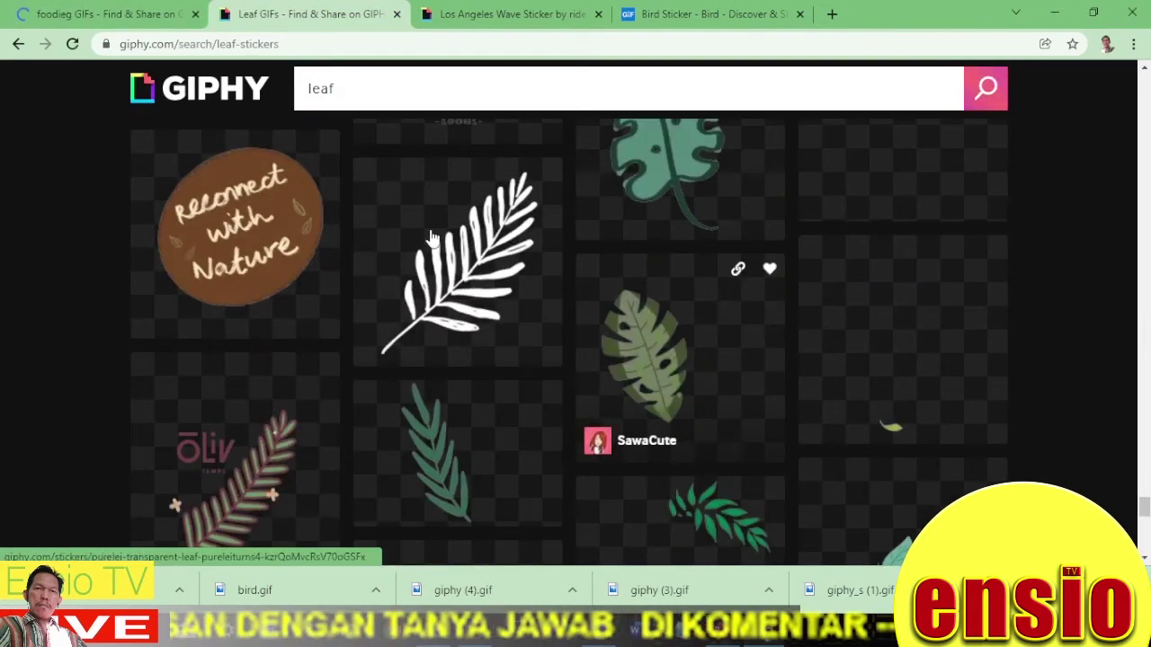
scroll(434, 279, up, 5)
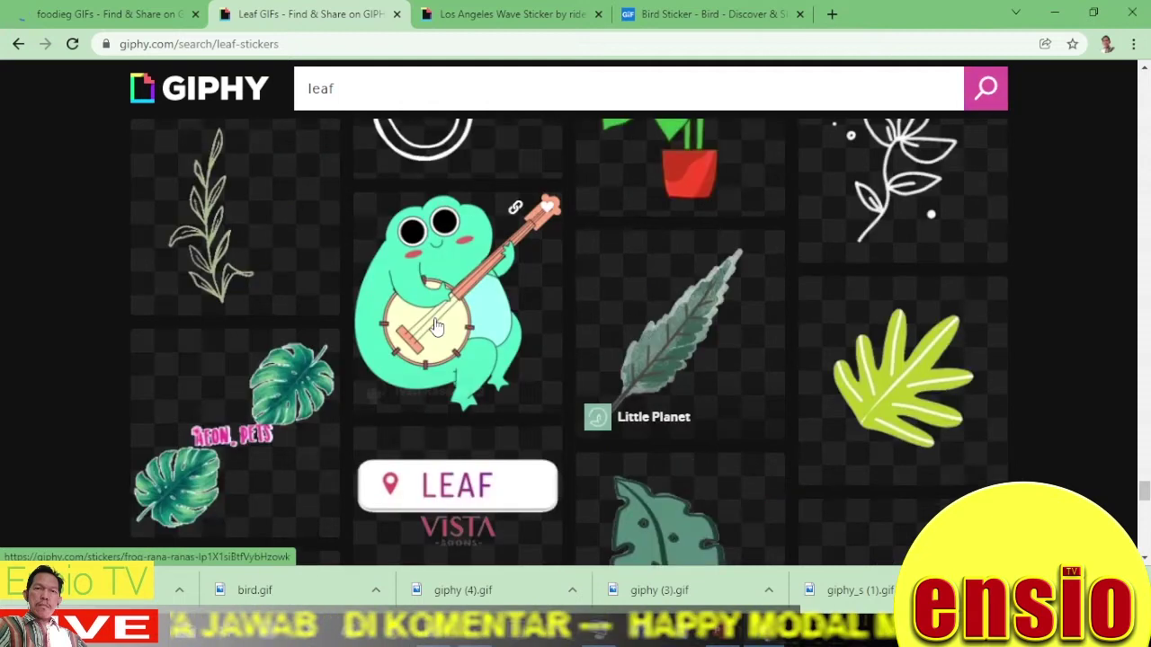
middle_click(435, 326)
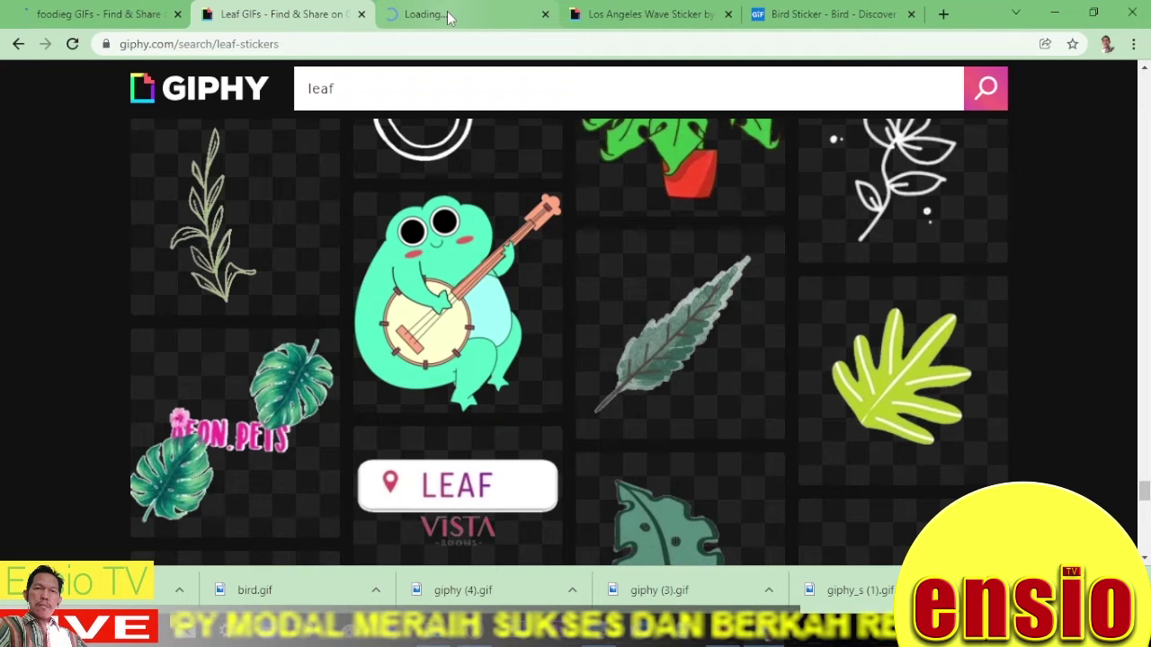
key(ctrl+5)
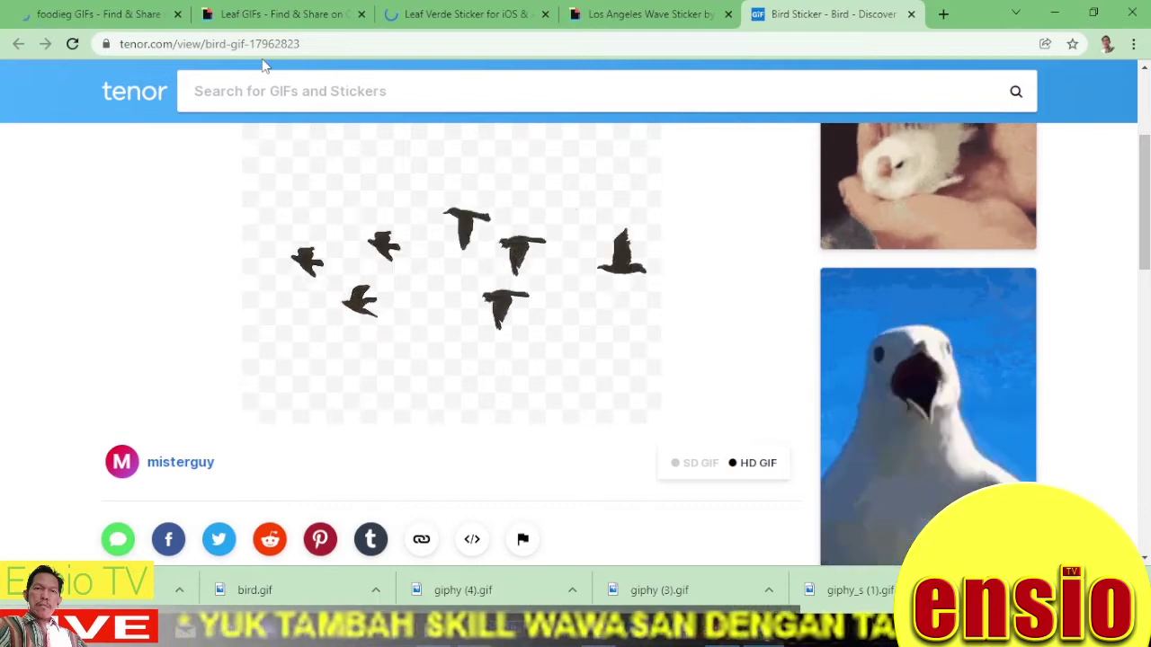
Bring up the save options for the Tenor flock-of-birds GIF
right_click(423, 264)
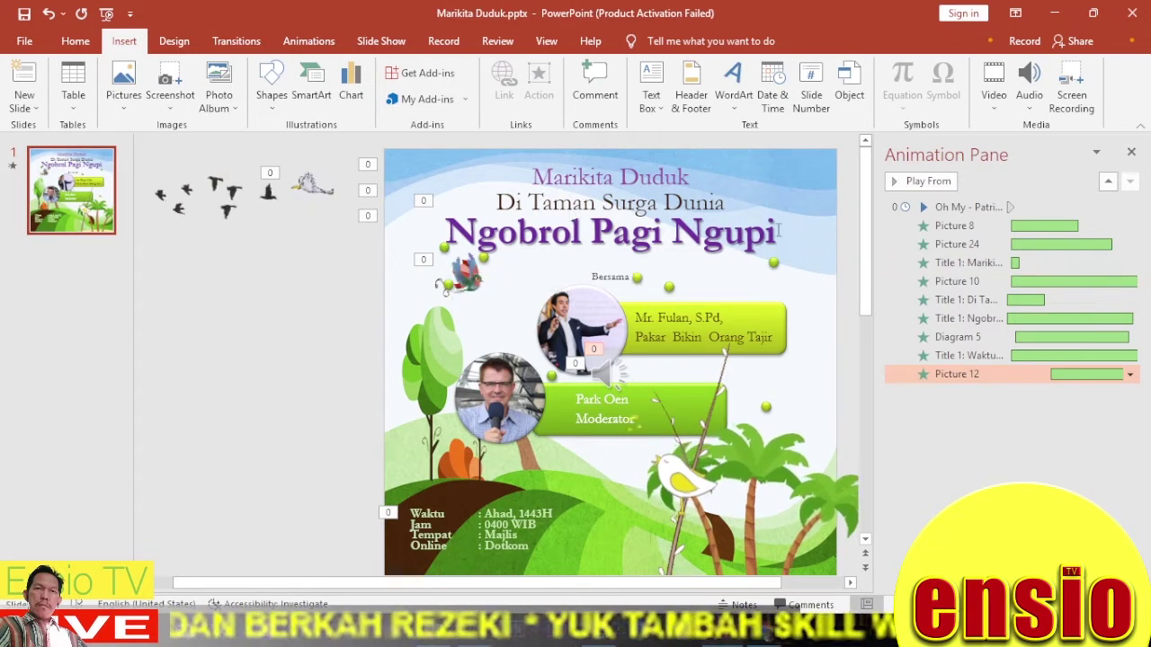
Select the off-slide bird Picture 24 and view its Fly In animation and timing
click(577, 177)
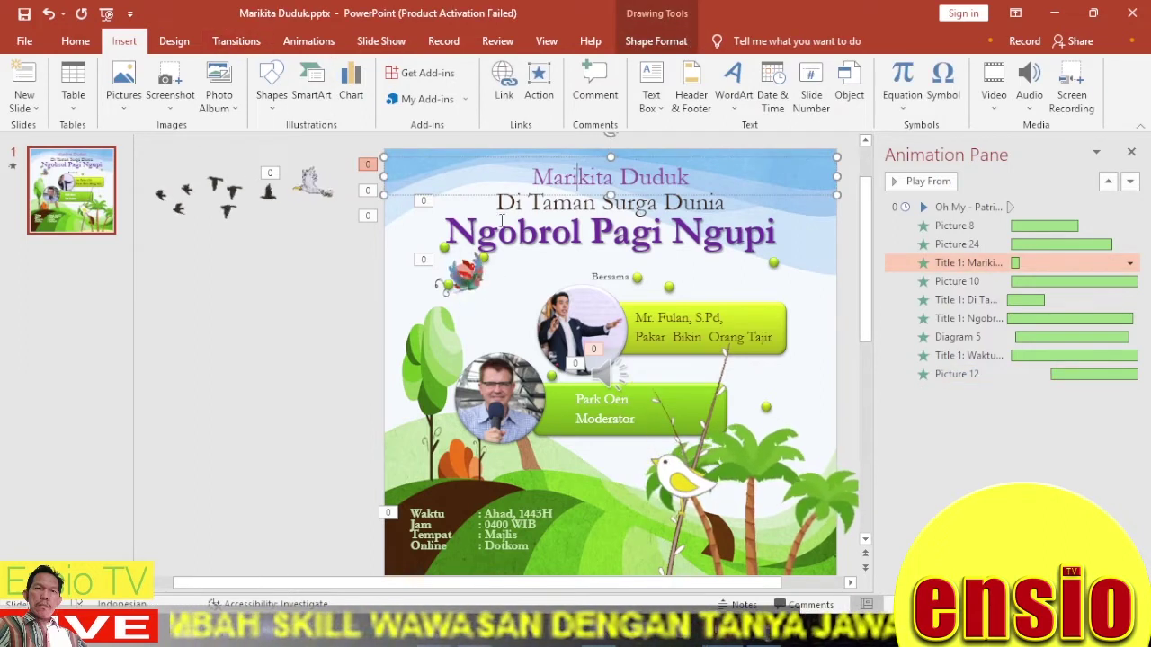
click(441, 282)
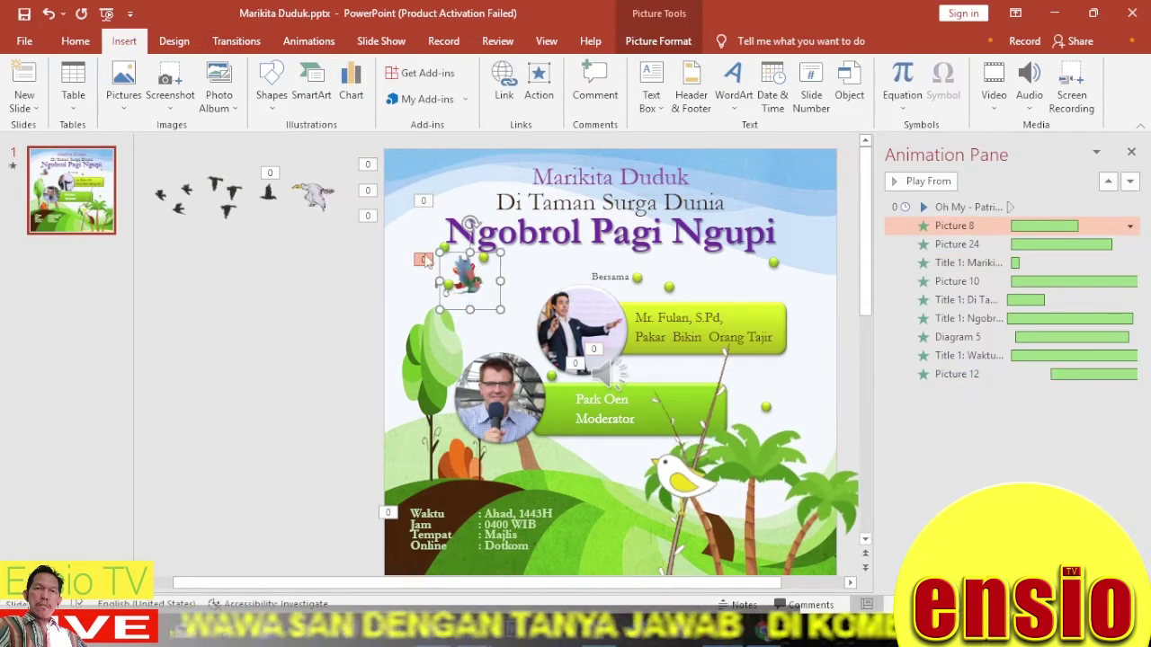
click(309, 187)
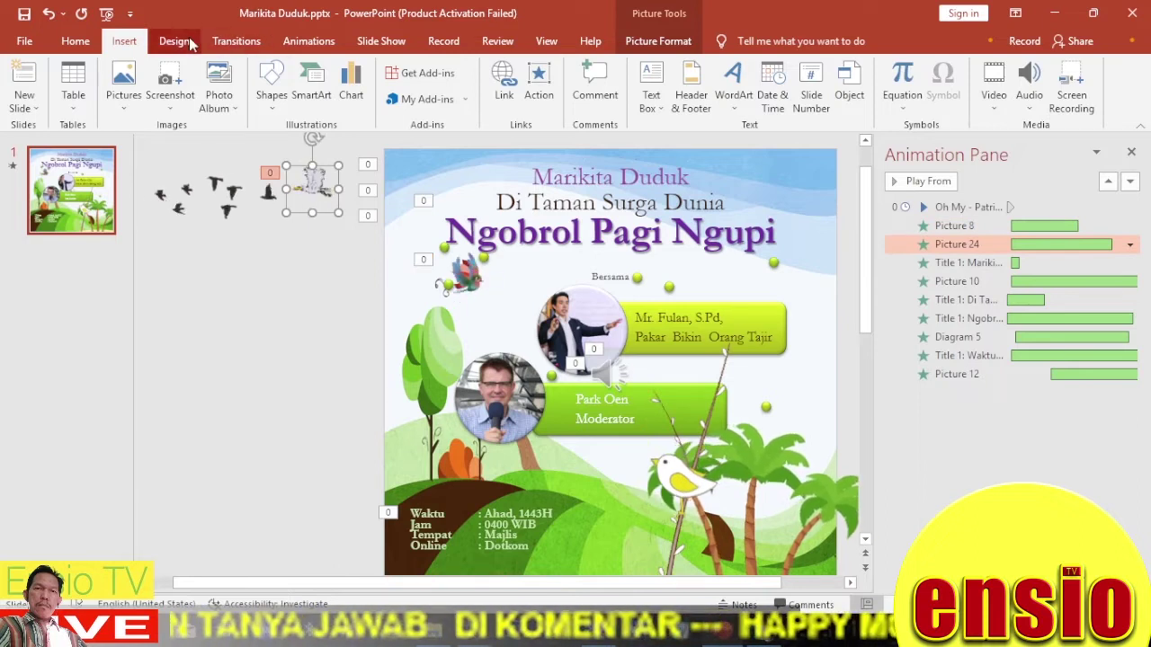
click(302, 45)
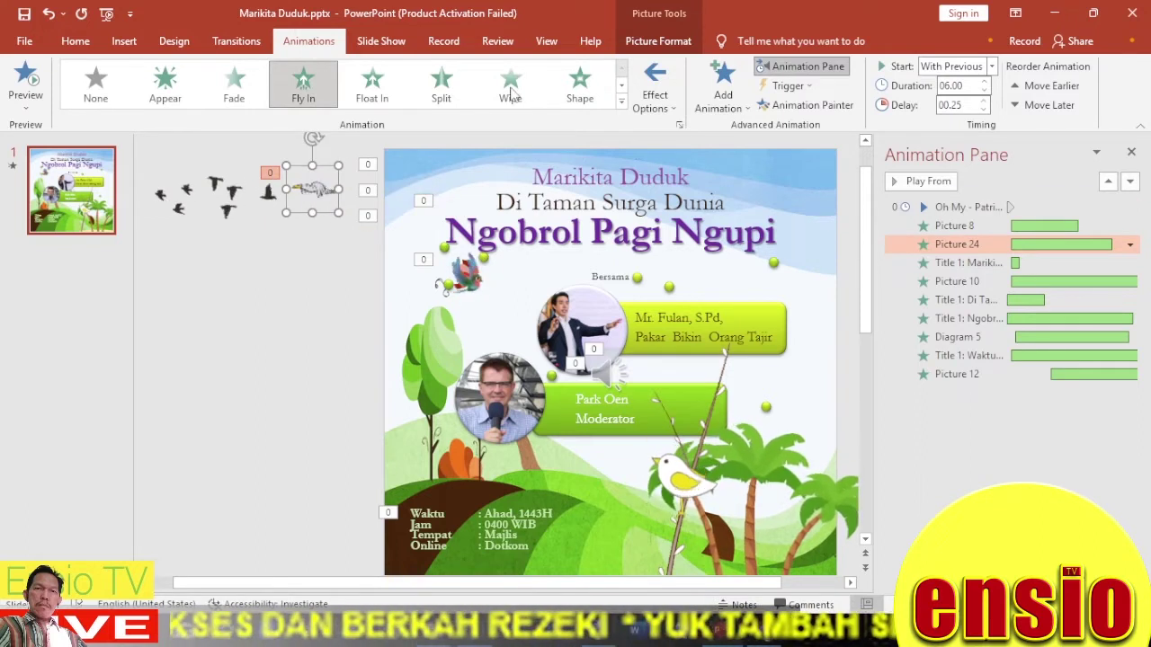
Set Picture 24's Fly In direction to From Right, starting With Previous
click(655, 90)
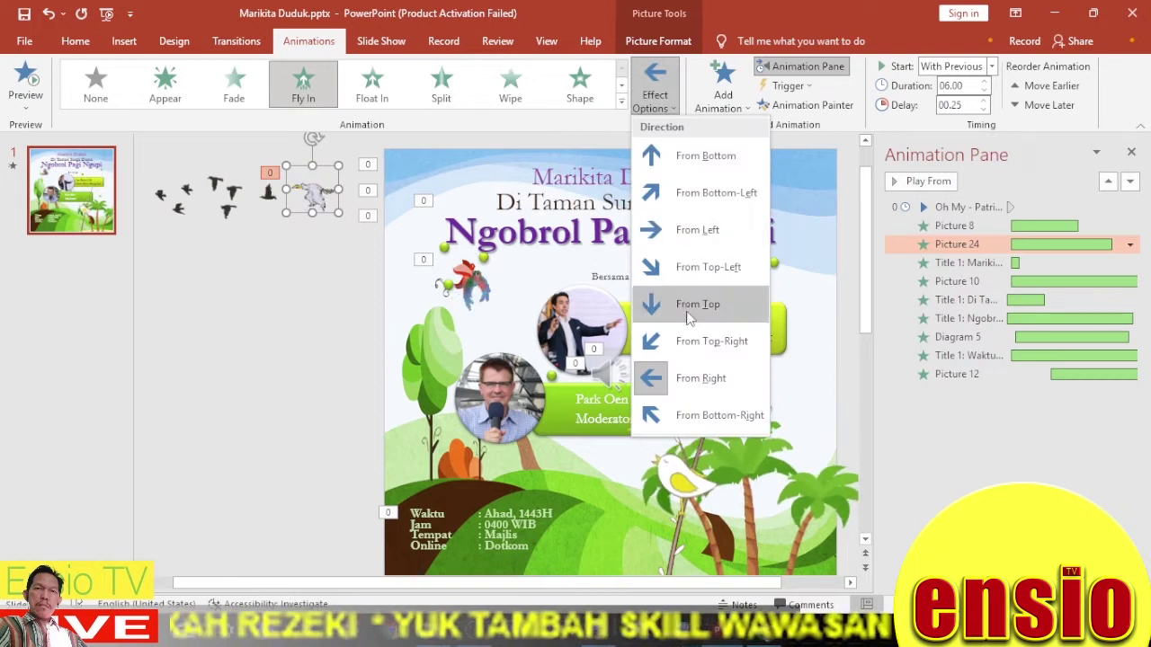
click(718, 379)
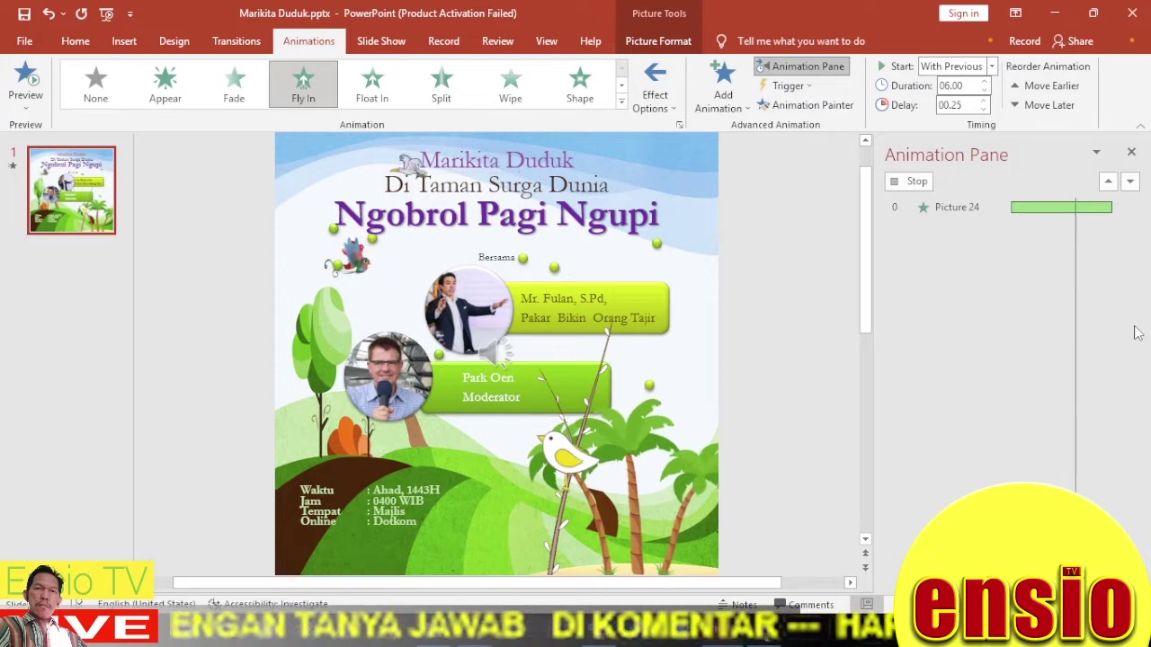
click(991, 66)
click(745, 213)
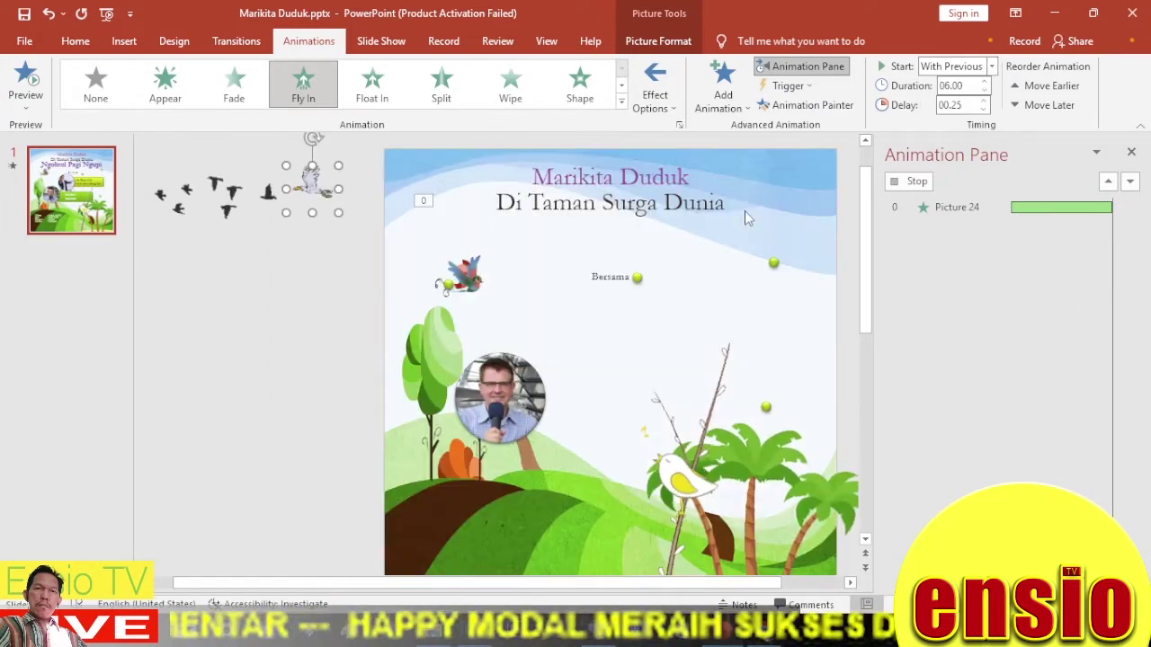
click(744, 211)
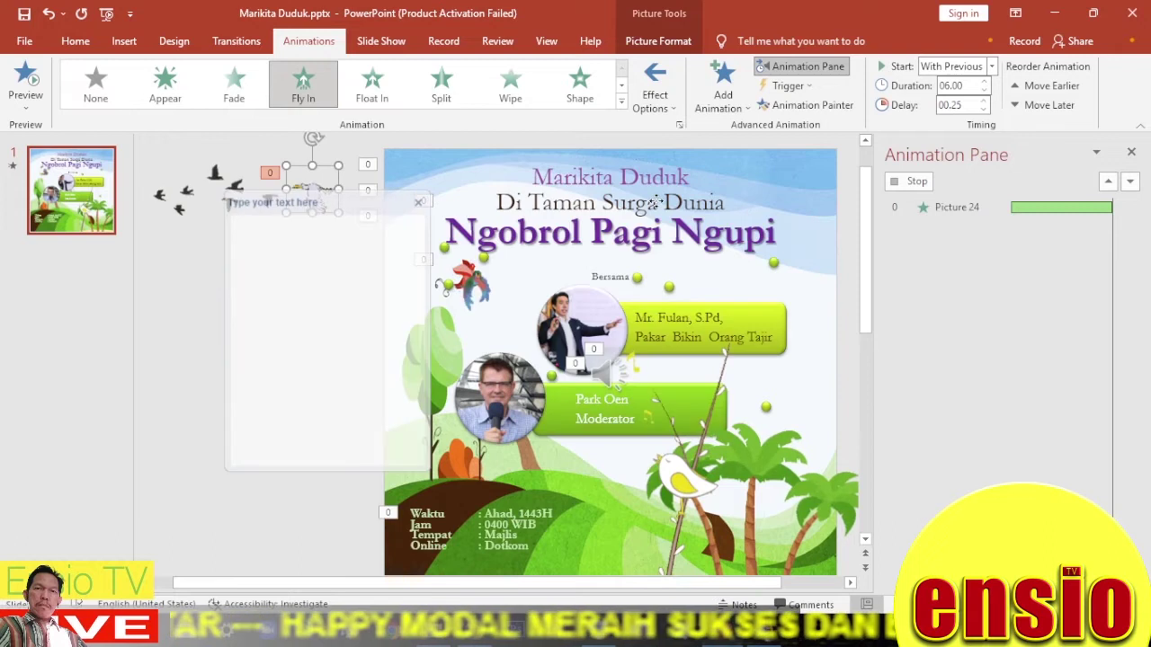
Close the SmartArt text pane and leave the Animation Pane showing
click(190, 308)
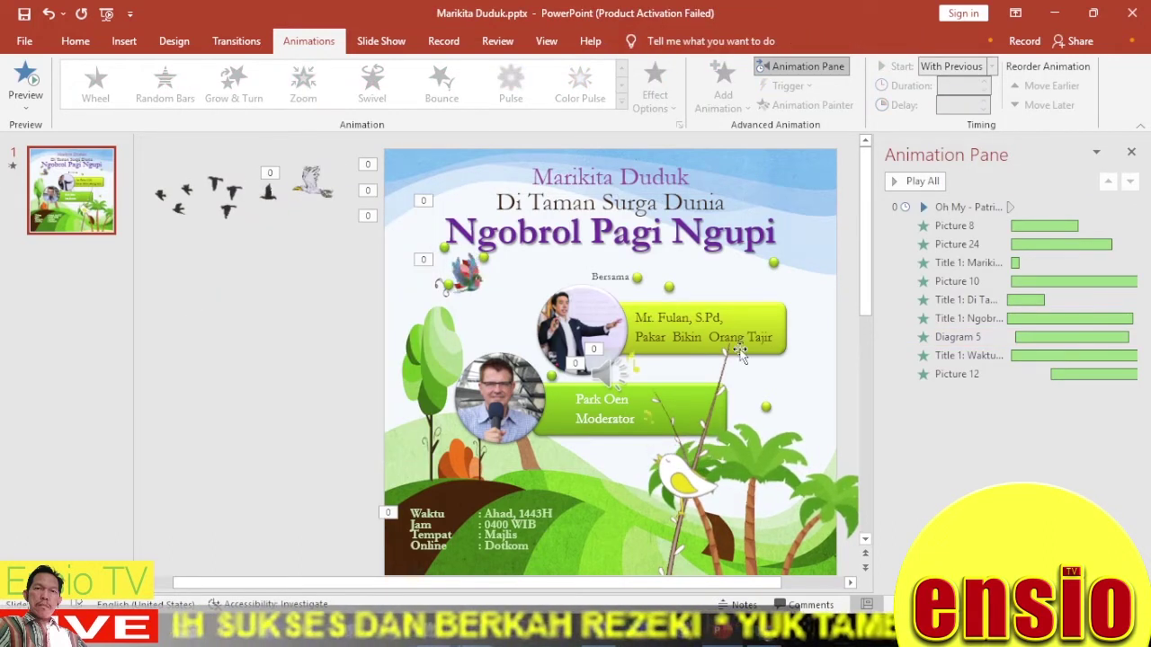
click(813, 68)
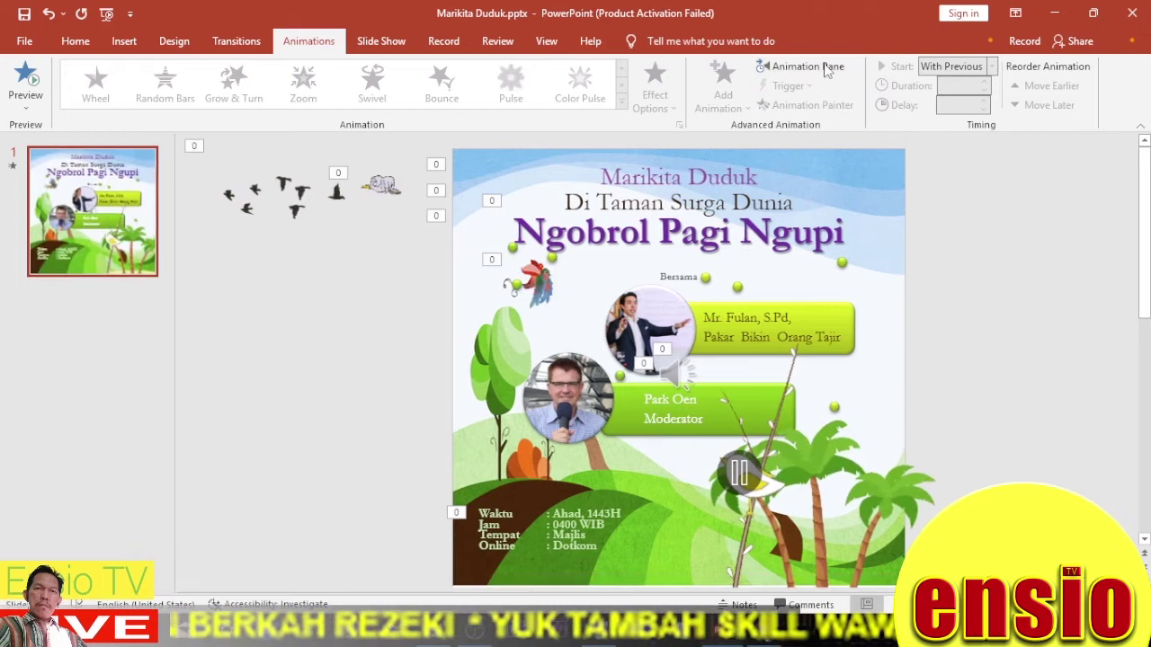
click(827, 70)
click(826, 70)
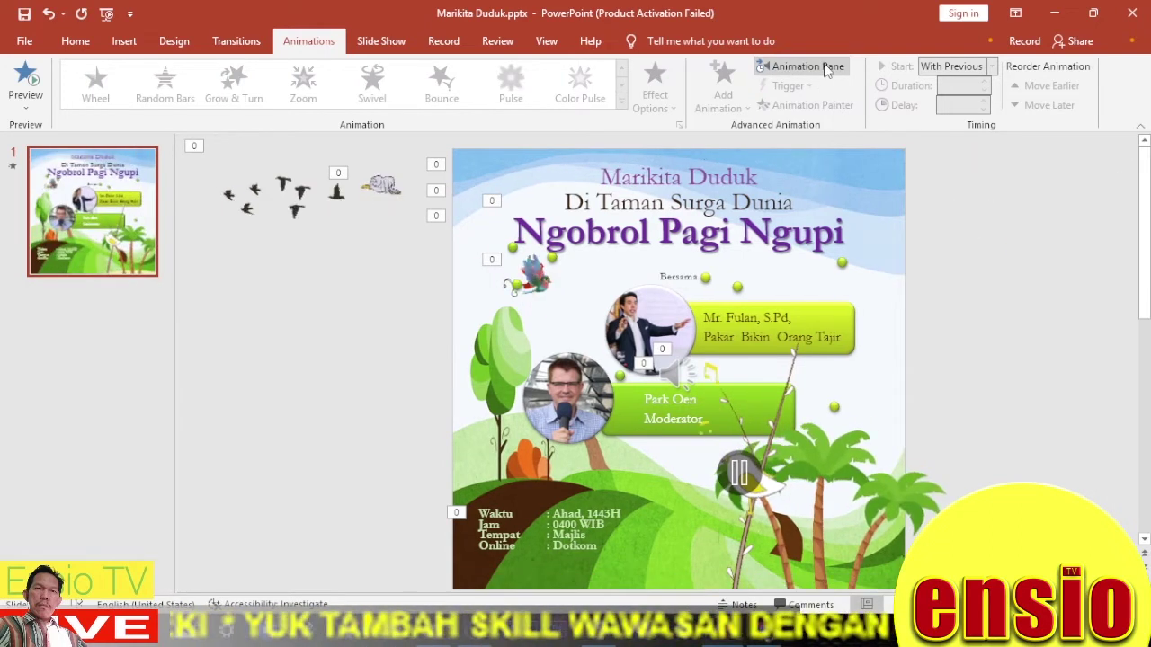
click(826, 71)
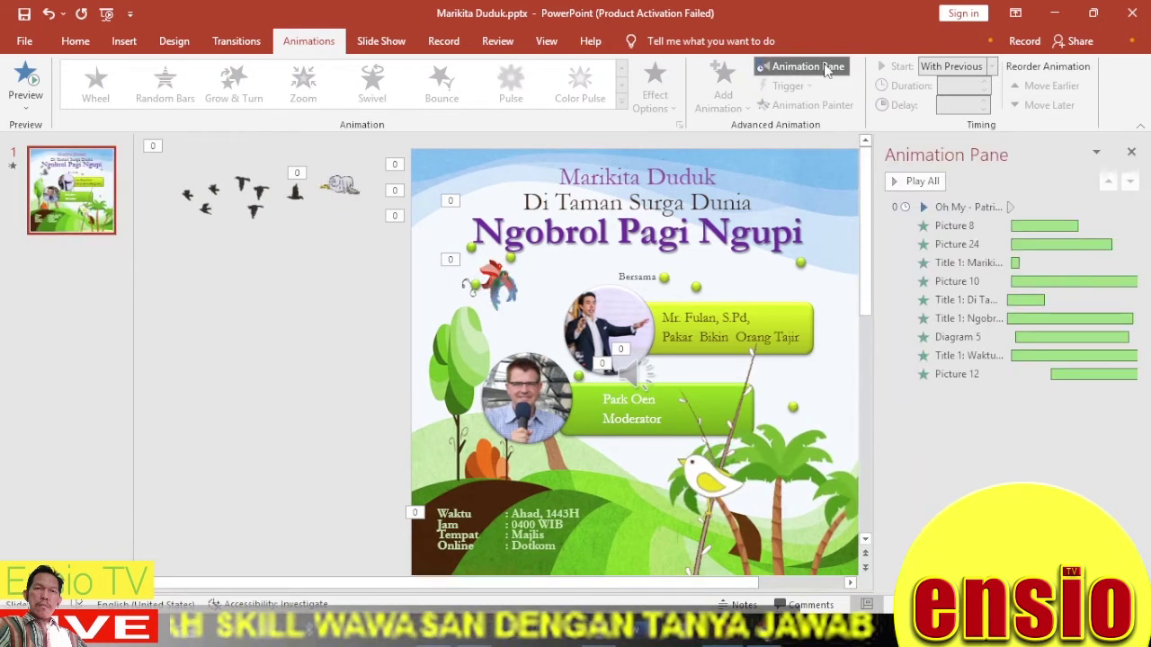
click(826, 70)
click(827, 70)
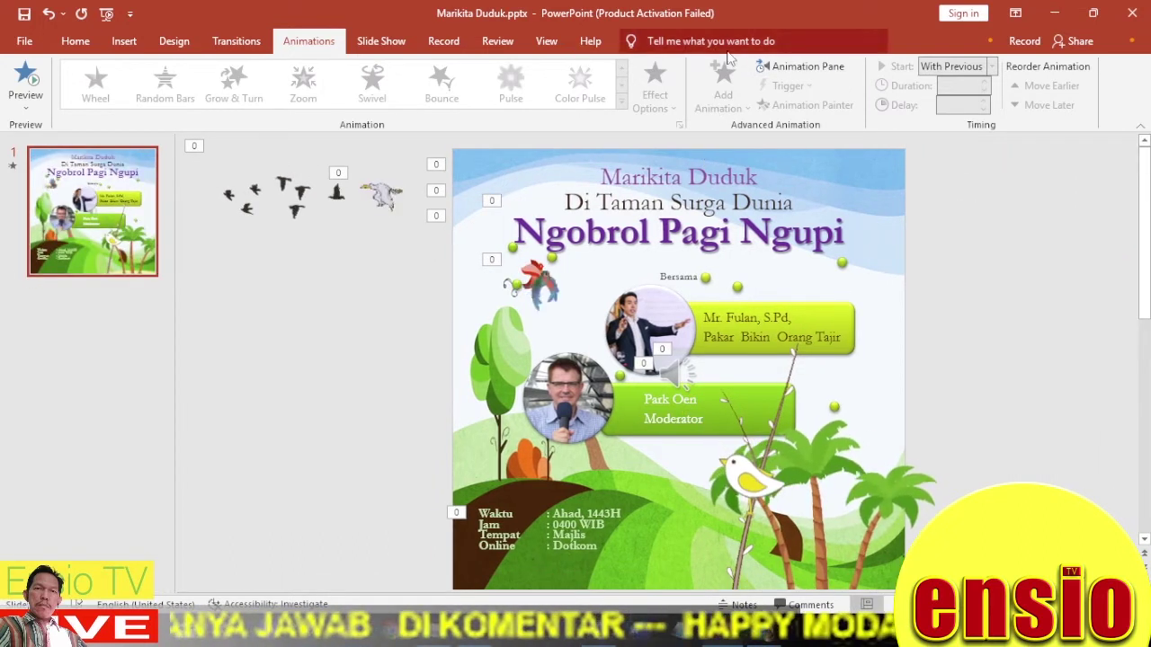
click(787, 74)
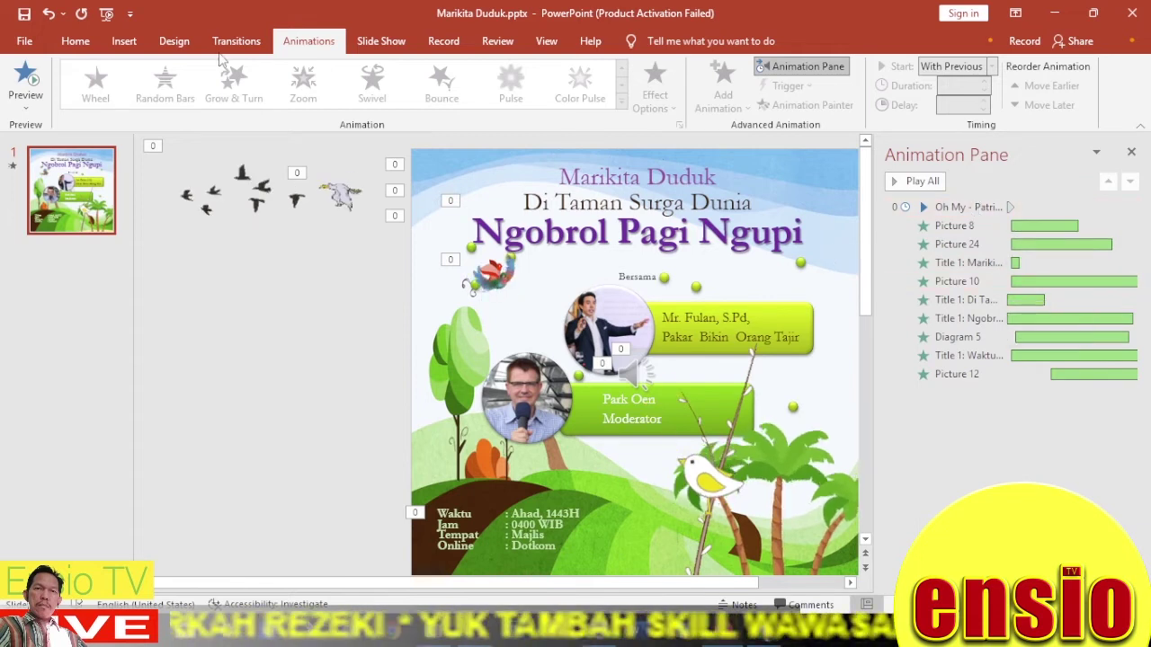
Insert the audio file Just Stay - Aakash Gandhi.mp3 from the PC onto the slide
click(127, 46)
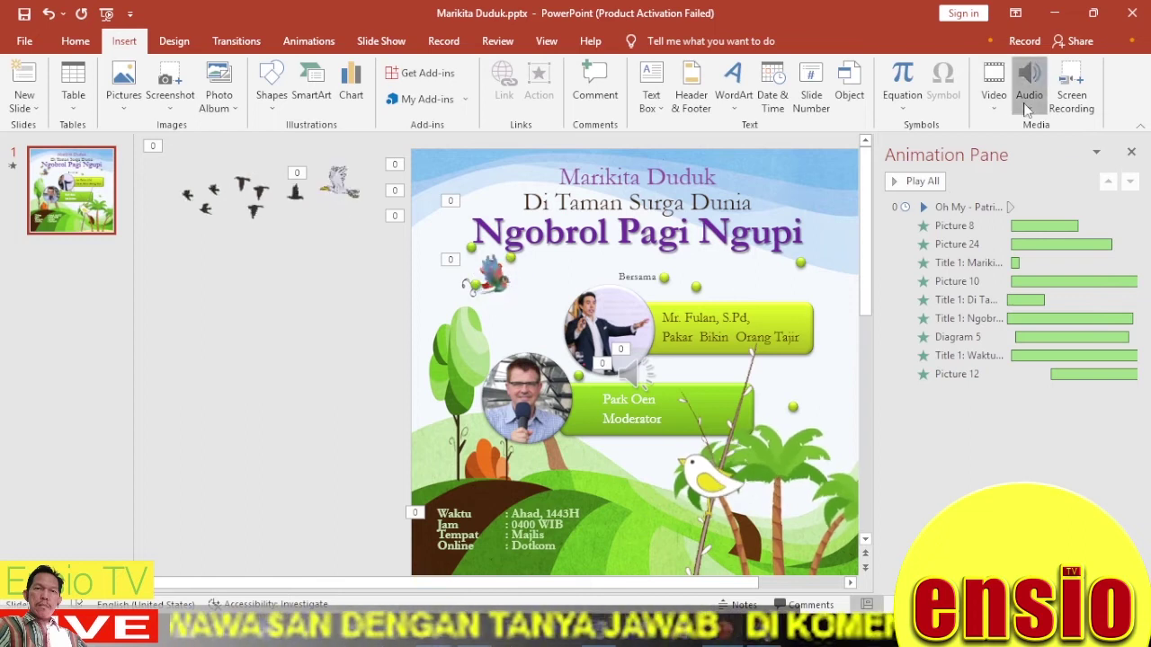
click(1027, 106)
click(1046, 128)
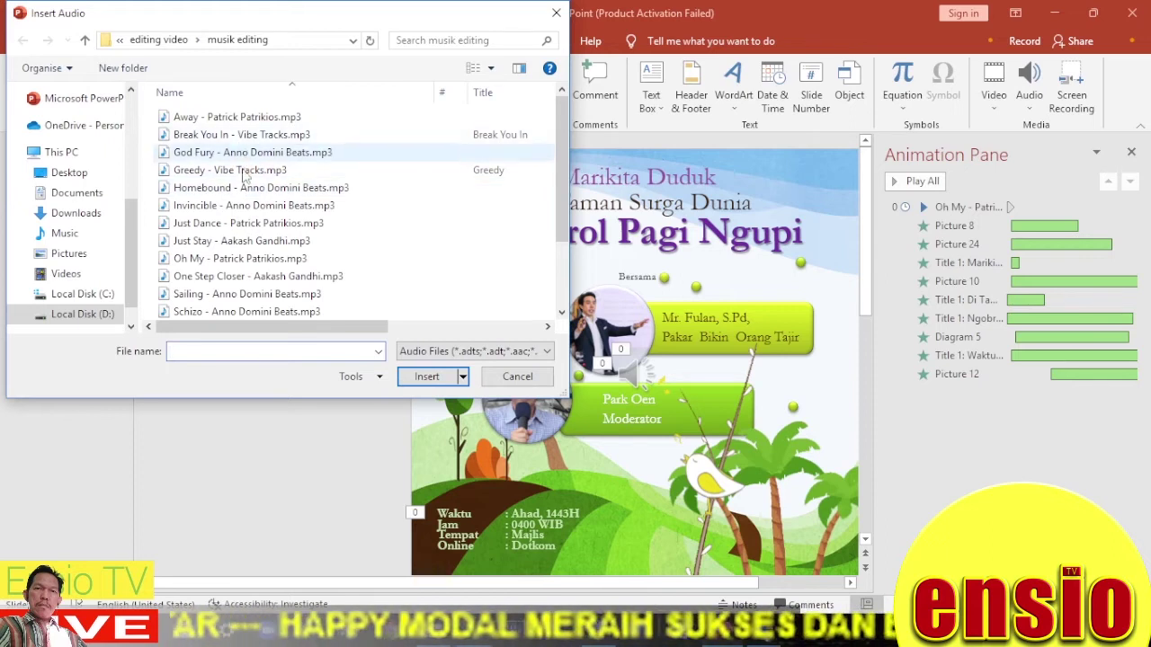
double_click(249, 243)
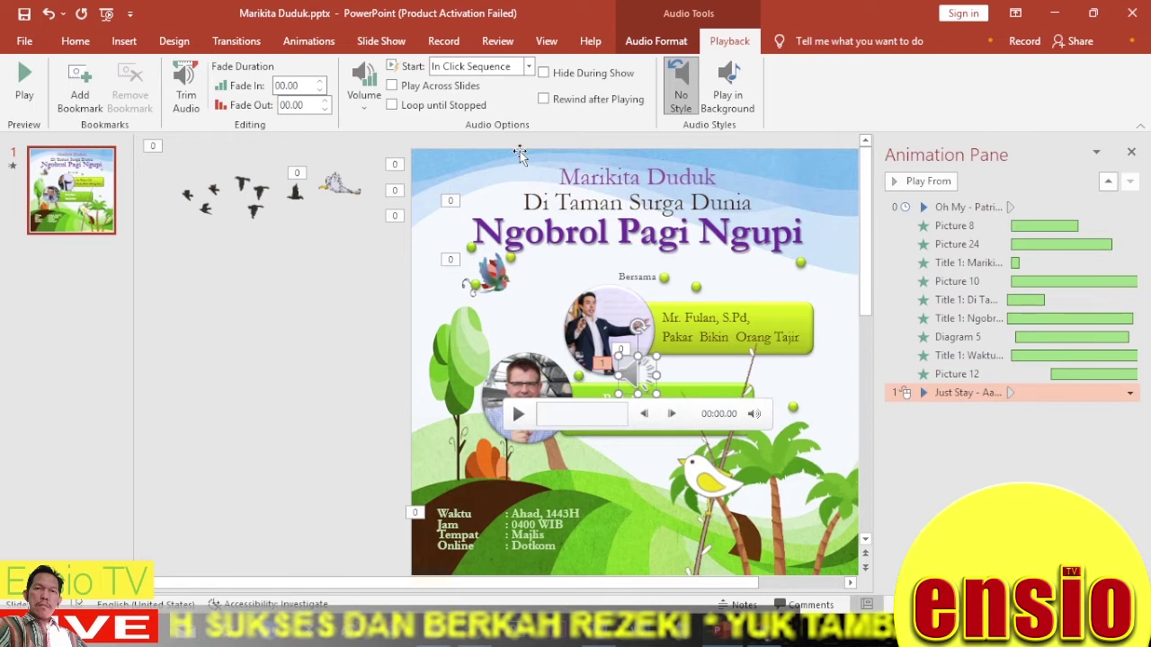
Set the Just Stay track to Play in Background and run the slide show from the beginning
click(729, 85)
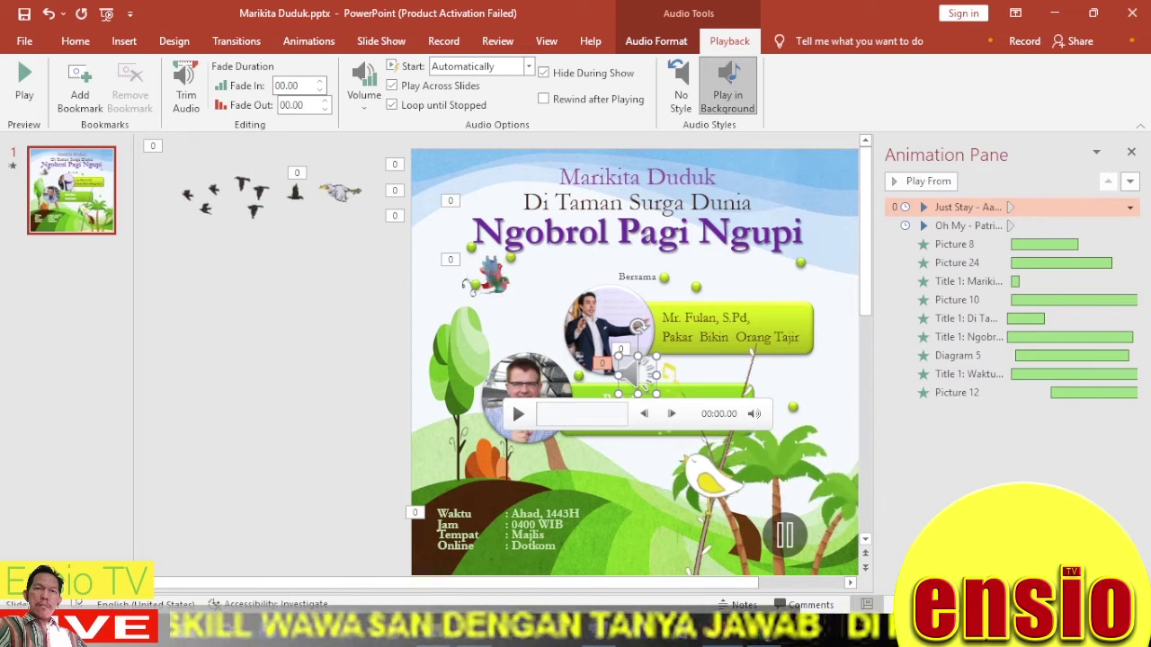
key(F5)
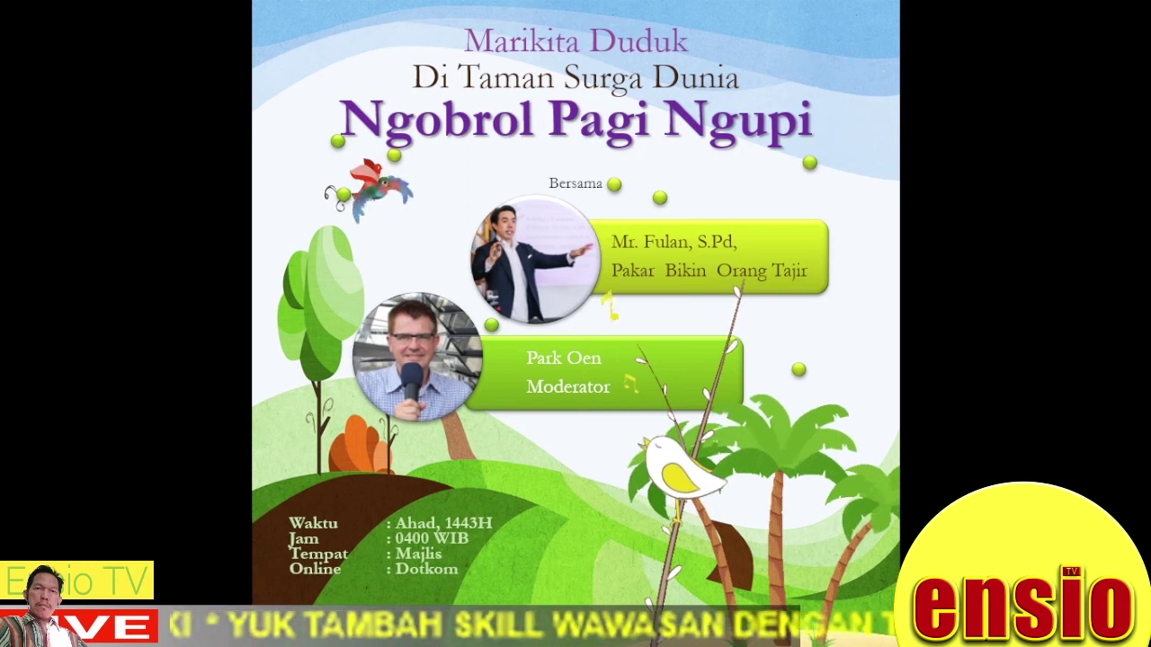
Click past the end of the slide show to return to the flyer slide
click(678, 306)
click(678, 306)
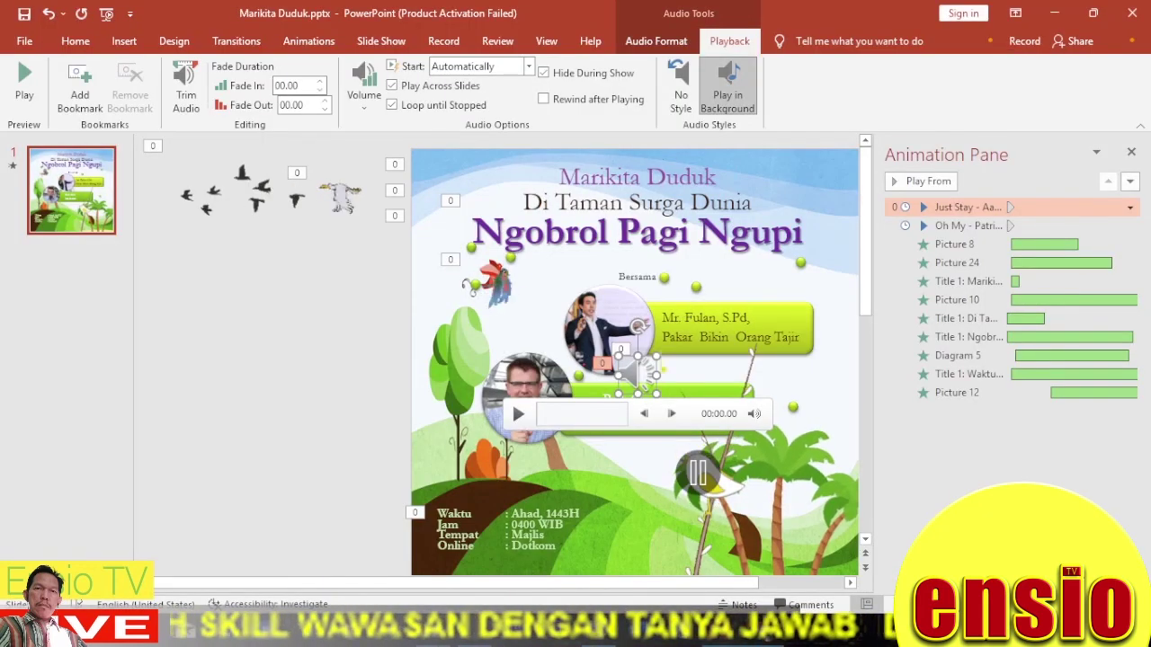